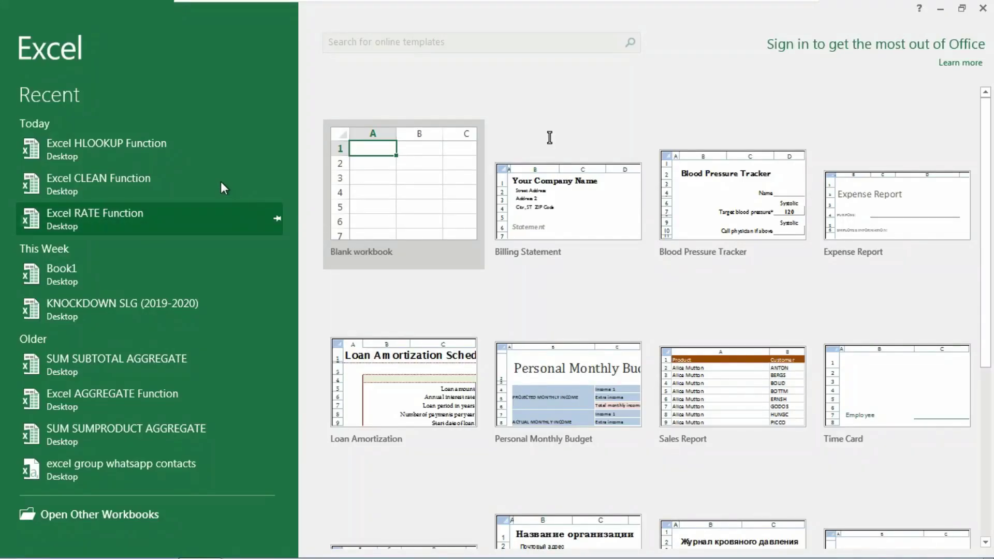
Open the recent workbook 'Excel HLOOKUP Function'
{"action": "left_click", "coordinate": [136, 152]}
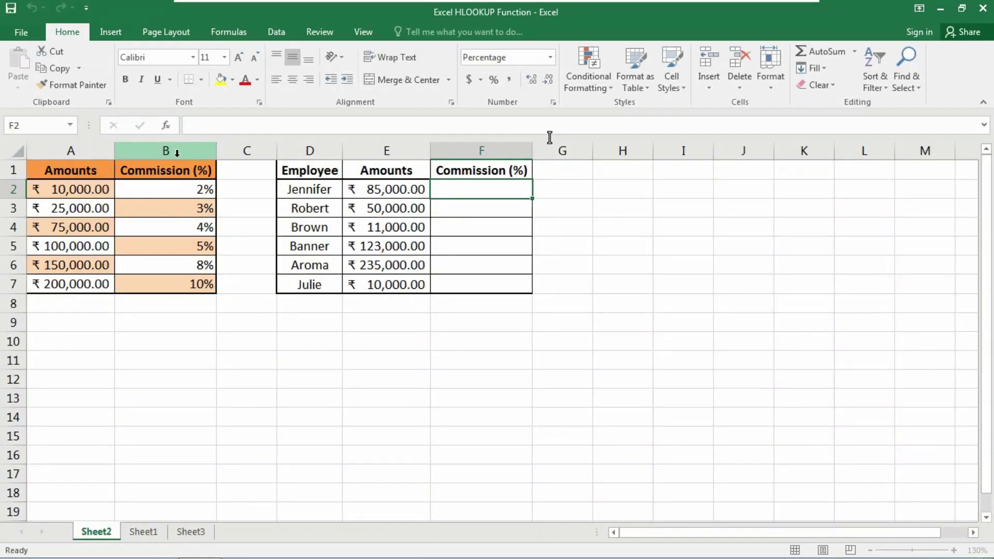
Zoom the Sheet2 view from 130% to 220%
{"action": "scroll", "coordinate": [315, 184], "scroll_direction": "up", "scroll_amount": 6}
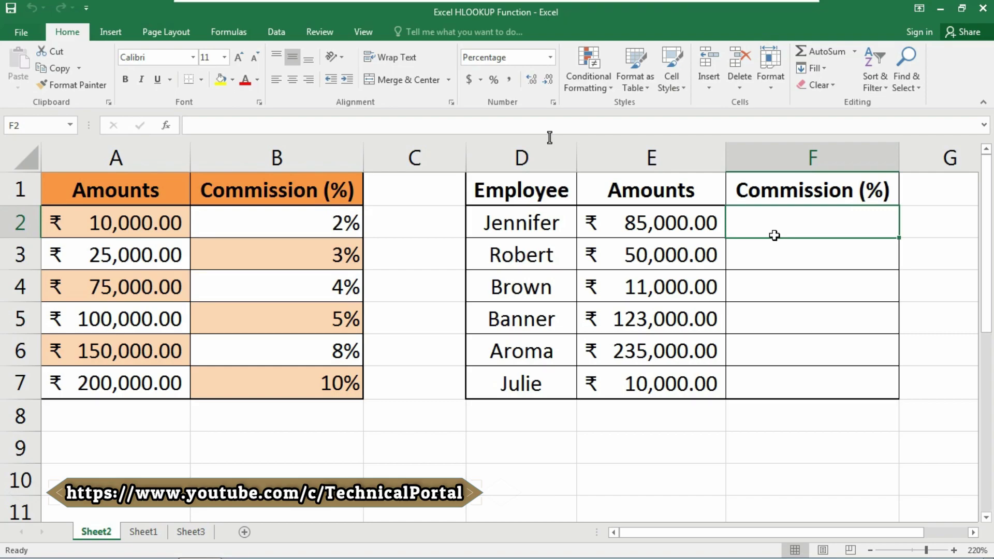
Enter =VLOOKUP(E2,$A$2:$B$7,2,1) in F2, returning 4% for Jennifer's 85,000.00
{"action": "type", "text": "=VLOOKUP("}
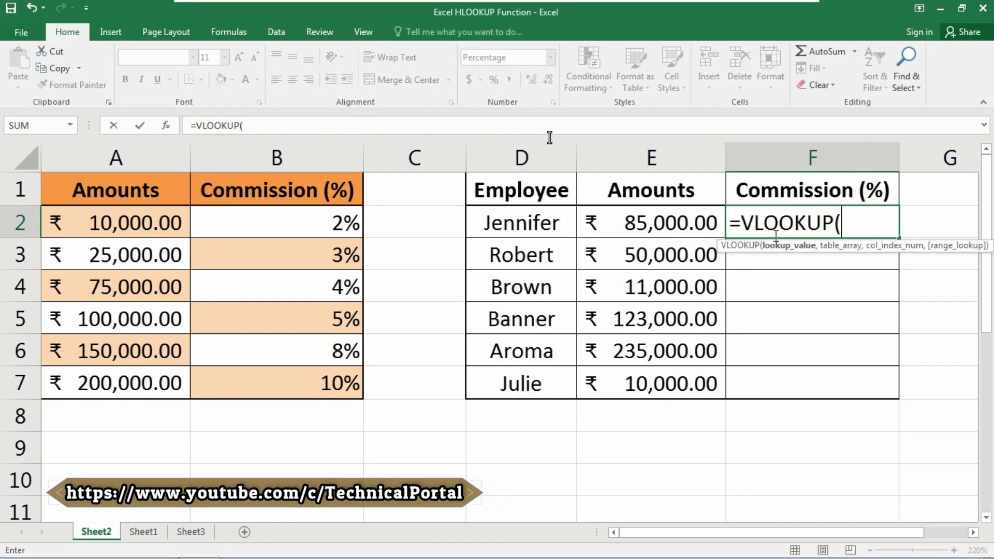
{"action": "key", "text": "Left"}
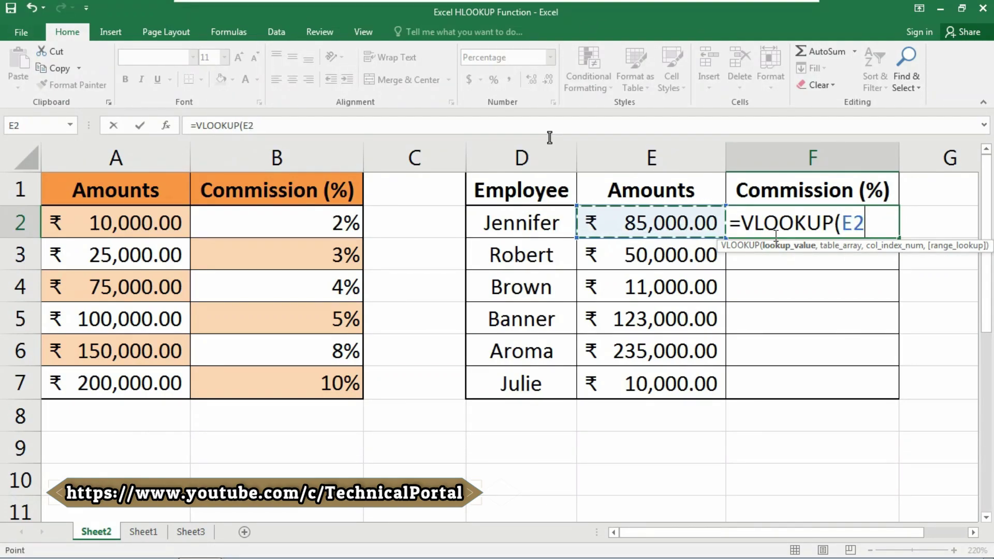
{"action": "type", "text": ","}
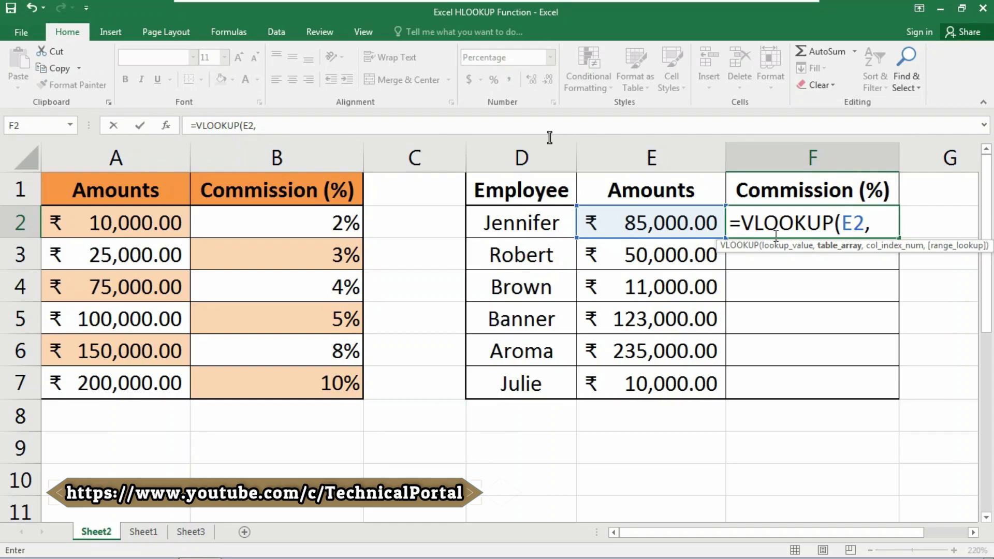
{"action": "key", "text": "Left"}
{"action": "key", "text": "Left"}
{"action": "key", "text": "Left"}
{"action": "key", "text": "Left"}
{"action": "key", "text": "Left"}
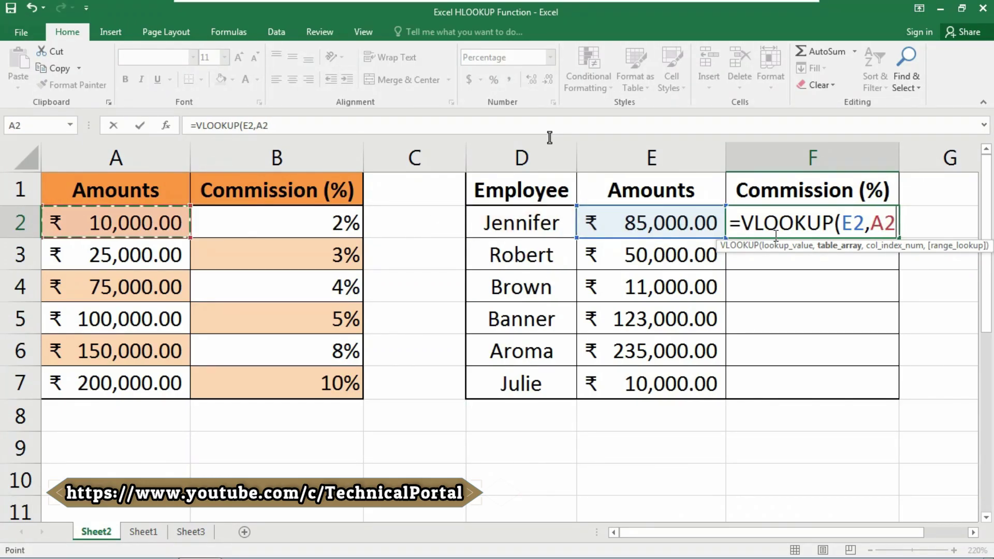
{"action": "key", "text": "shift+Right"}
{"action": "key", "text": "ctrl+shift+Down"}
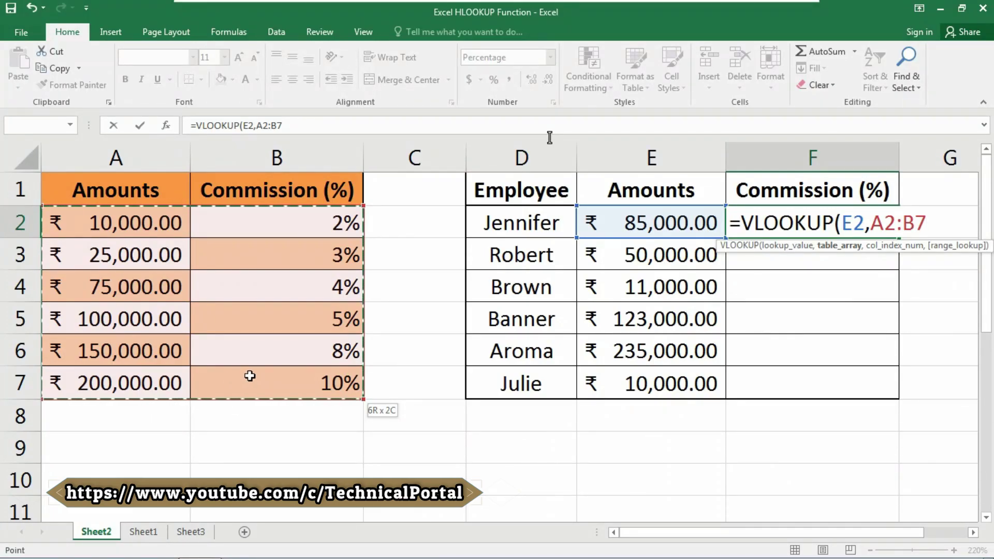
{"action": "key", "text": "F4"}
{"action": "type", "text": ",2"}
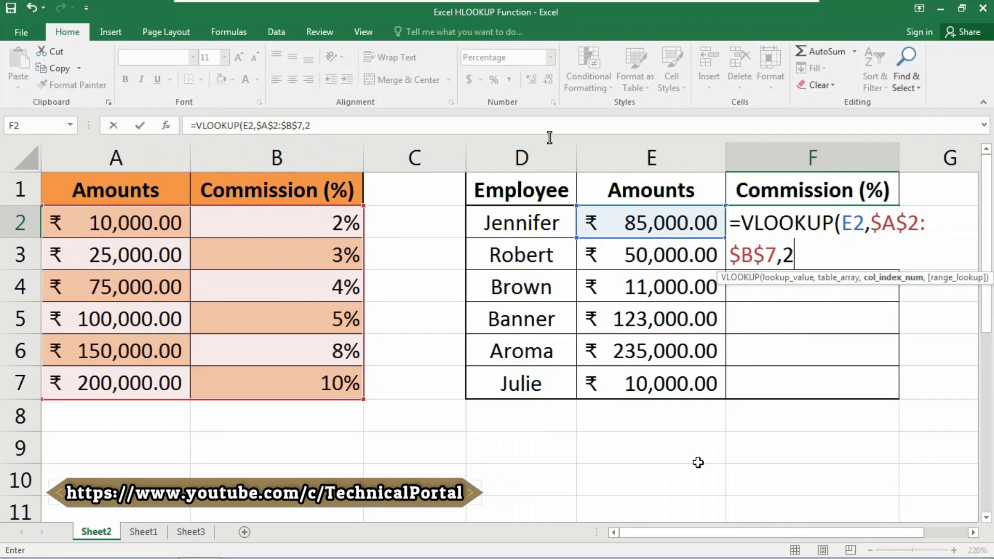
{"action": "type", "text": ",1"}
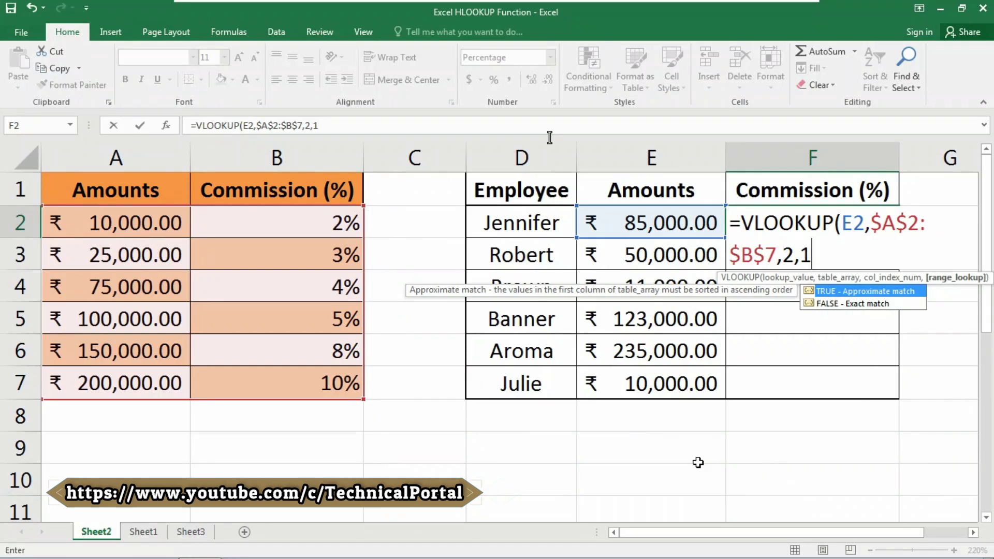
{"action": "type", "text": ")"}
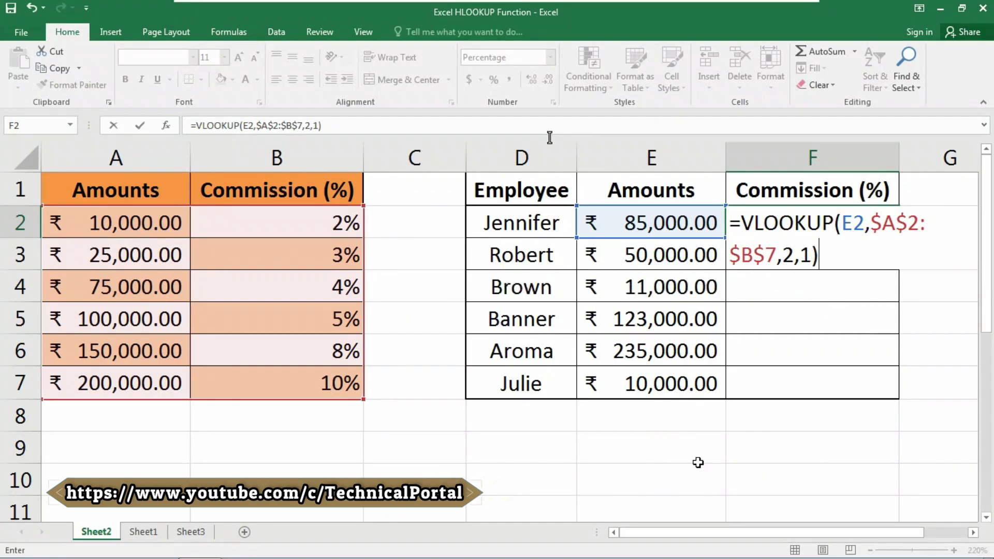
{"action": "key", "text": "Return"}
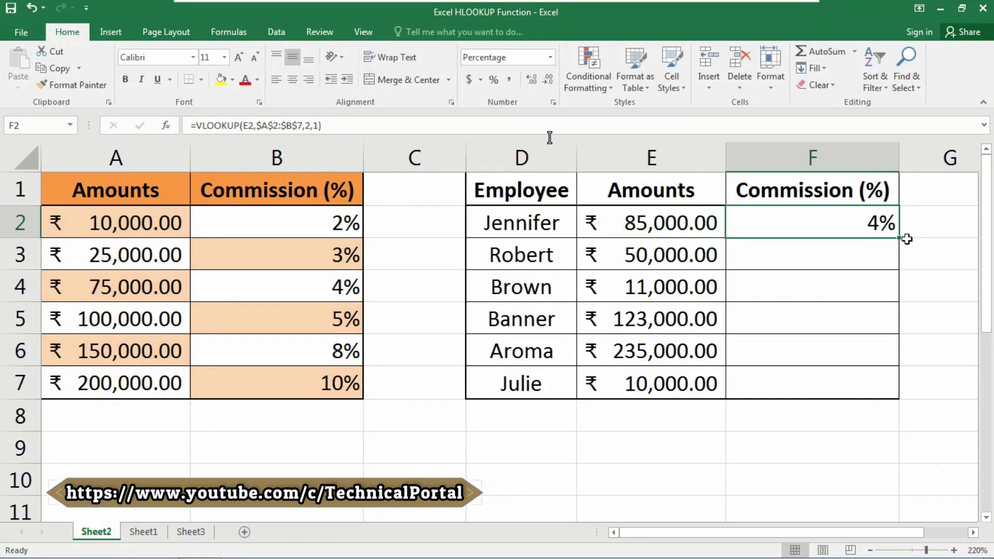
Fill the F2 lookup down to F7, giving 3%, 2%, 5%, 10% and 2%
{"action": "double_click", "coordinate": [899, 238]}
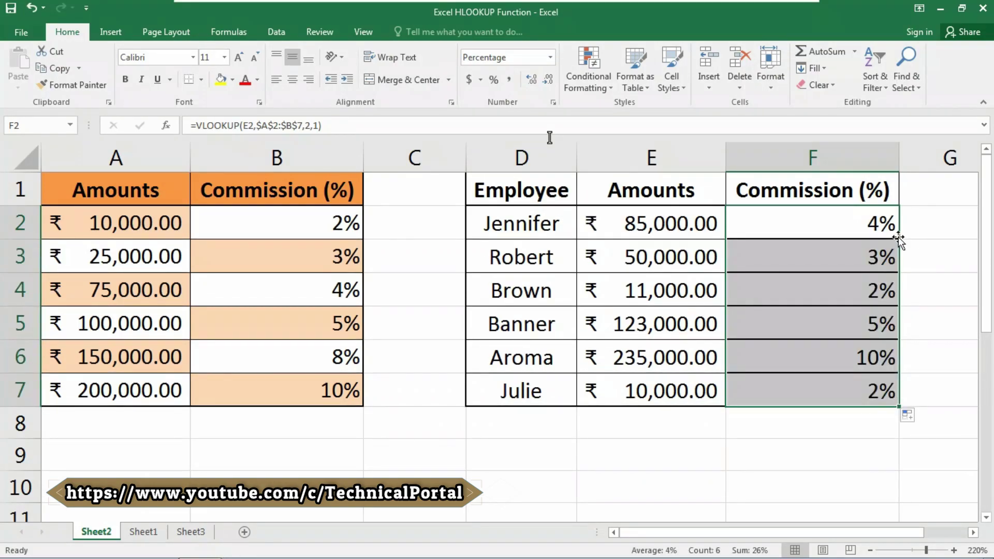
{"action": "left_click", "coordinate": [836, 226]}
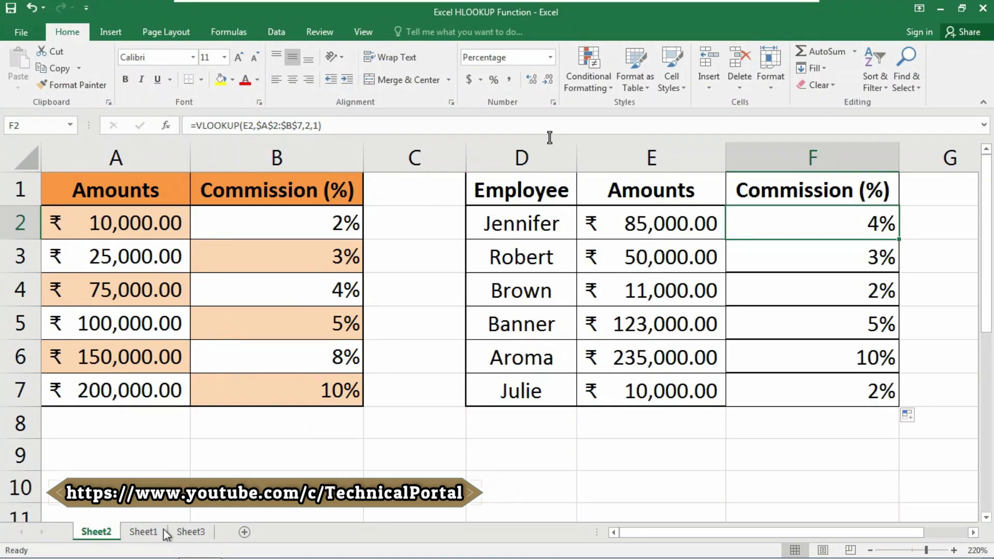
Go to Sheet1 and select Jennifer's Commission (%) cell D6
{"action": "left_click", "coordinate": [142, 533]}
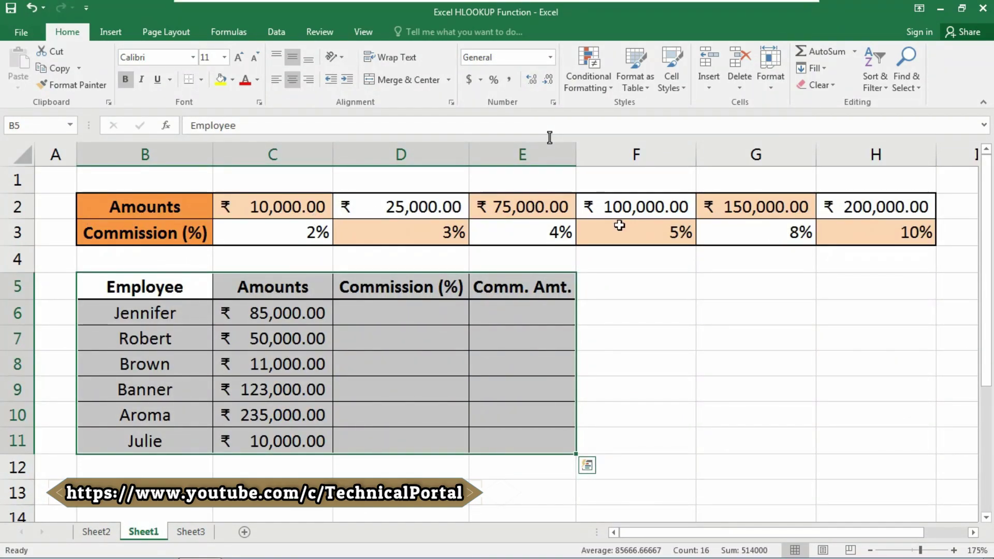
{"action": "left_click", "coordinate": [384, 310]}
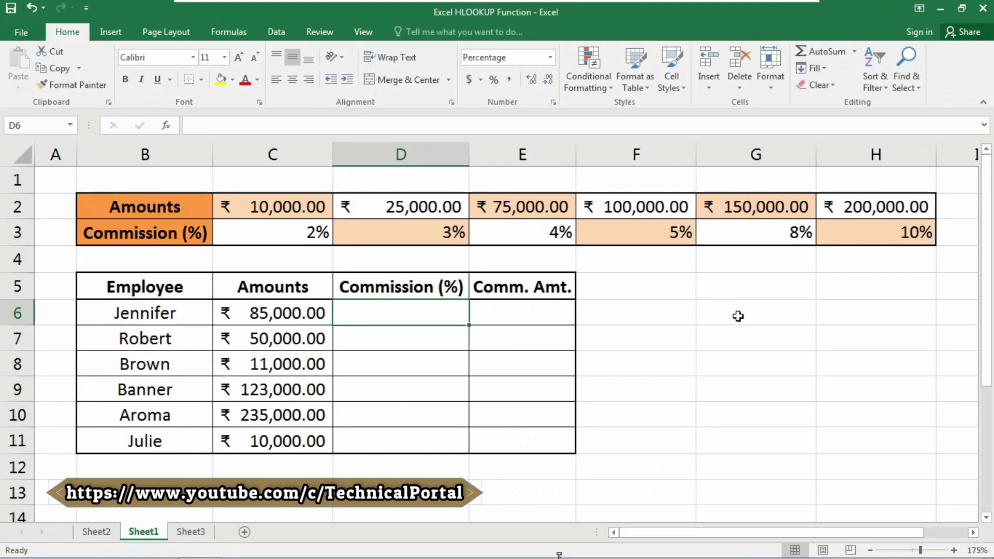
Enter =HLOOKUP(C6,$C$2:$H$3,2,1) in D6, returning 4% for Jennifer
{"action": "type", "text": "=hl"}
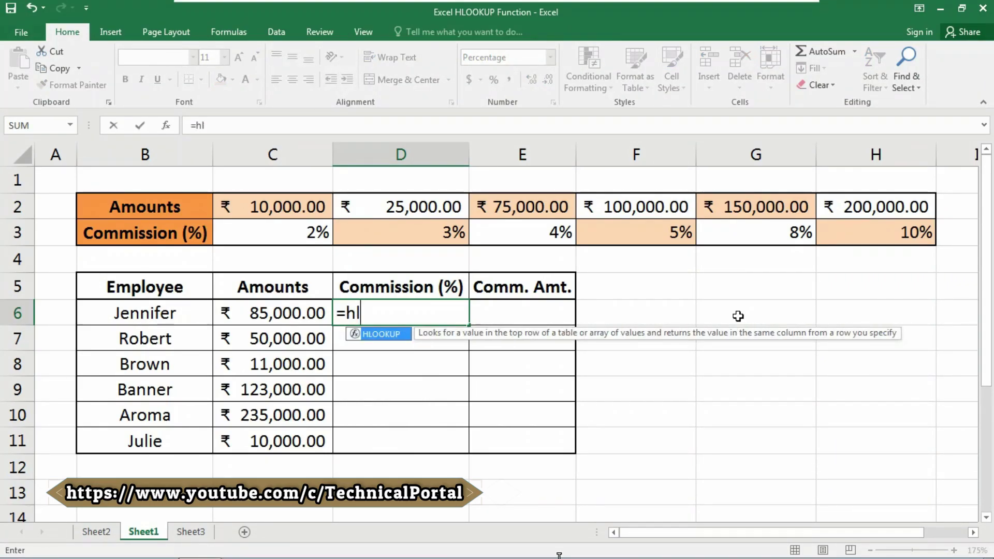
{"action": "type", "text": "oo"}
{"action": "key", "text": "Tab"}
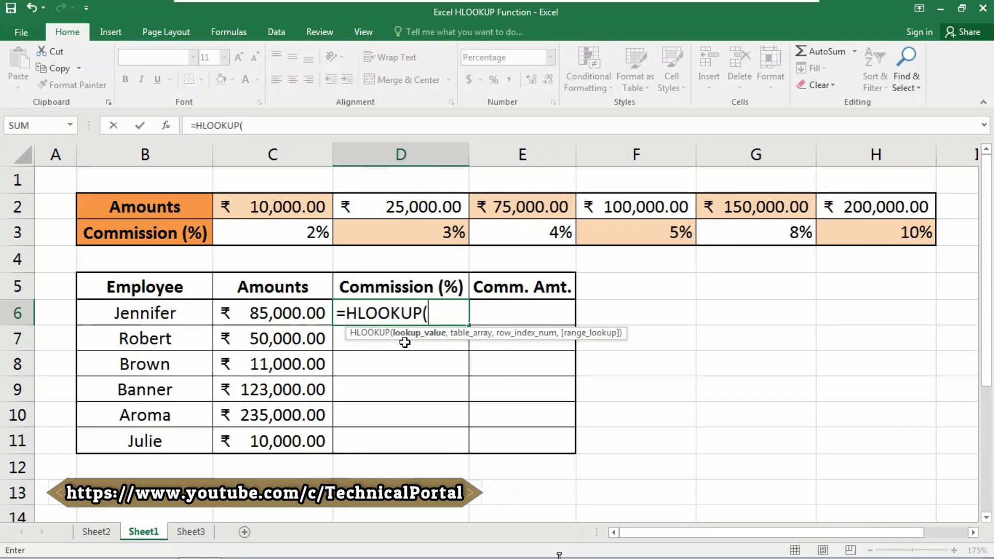
{"action": "left_click", "coordinate": [293, 313]}
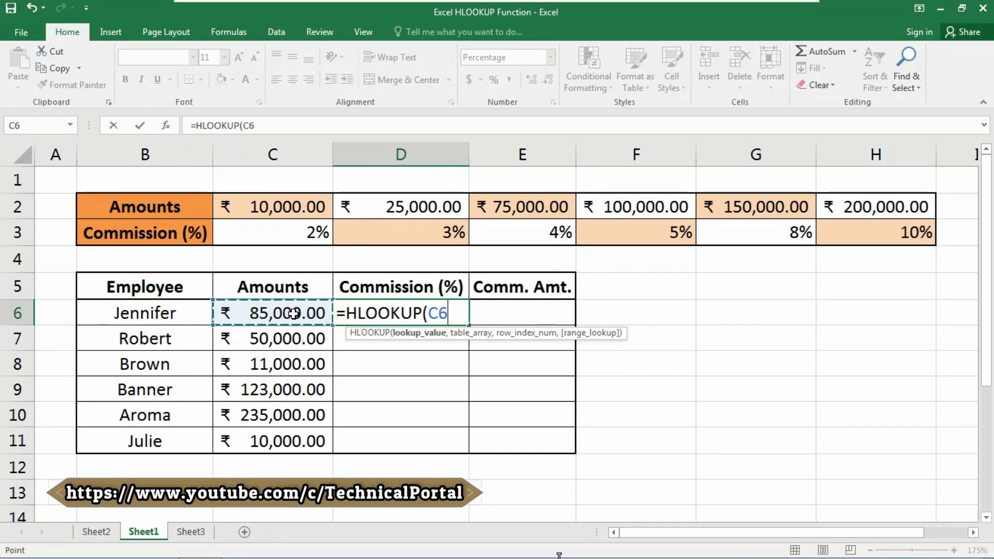
{"action": "type", "text": ","}
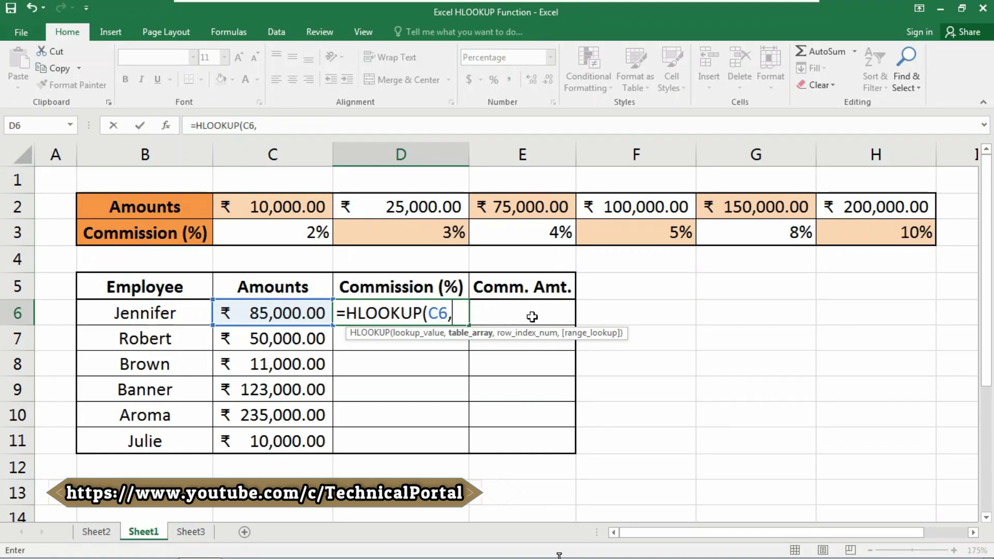
{"action": "left_click", "coordinate": [278, 207]}
{"action": "key", "text": "ctrl+shift+Right"}
{"action": "key", "text": "ctrl+shift+Down"}
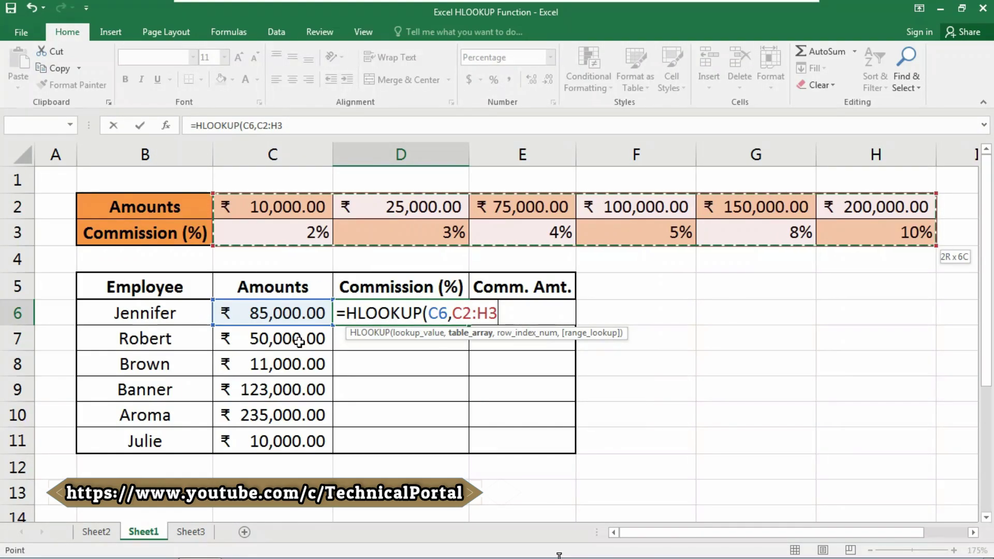
{"action": "key", "text": "F4"}
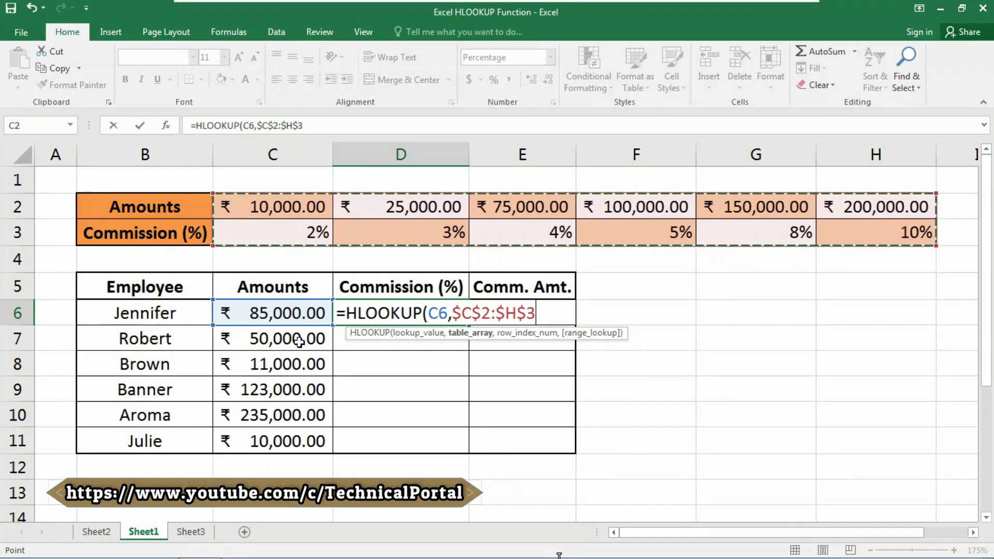
{"action": "type", "text": ","}
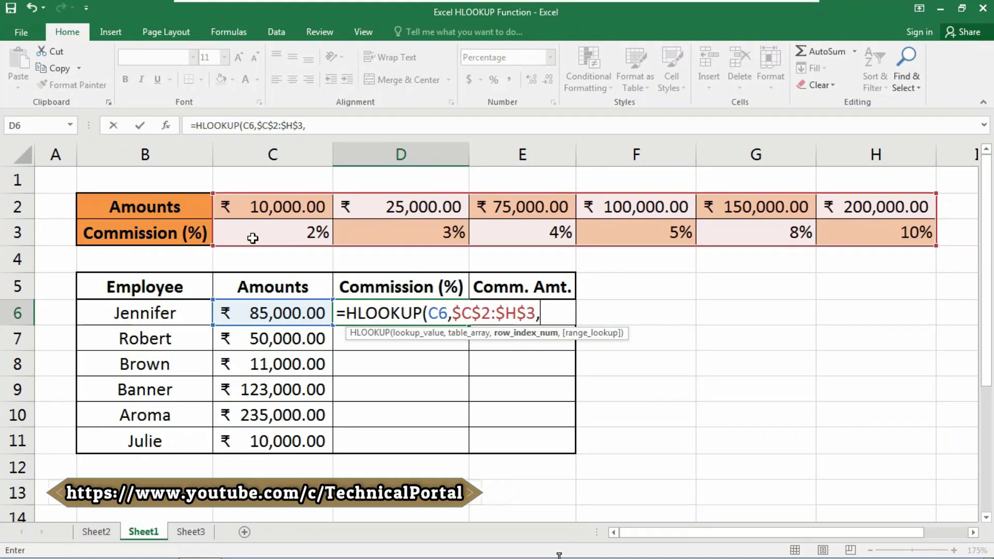
{"action": "type", "text": "2,"}
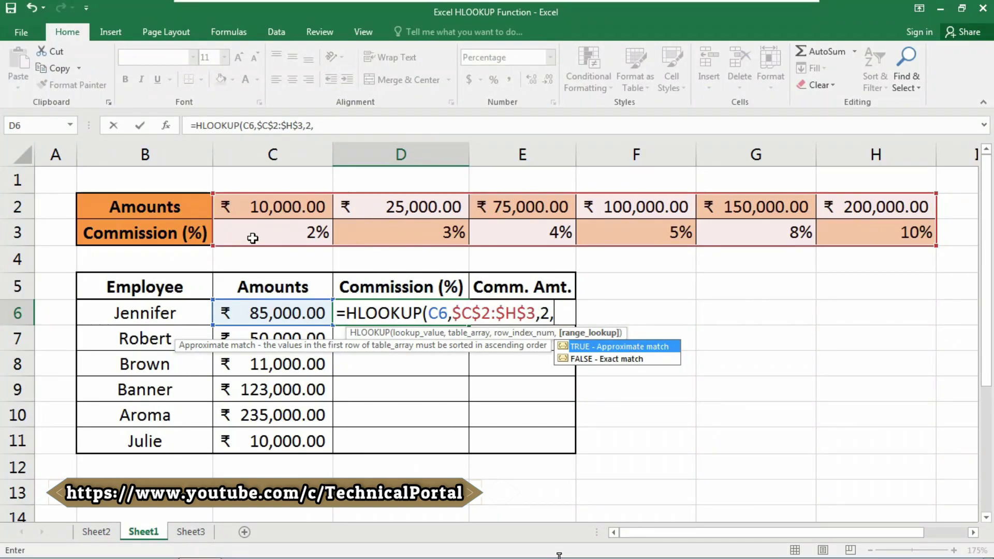
{"action": "type", "text": "1"}
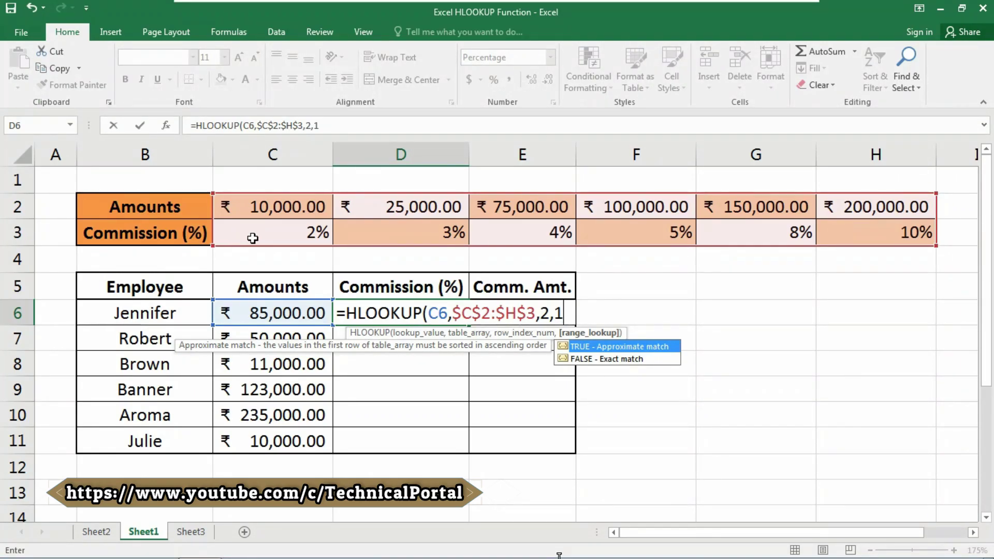
{"action": "type", "text": ")"}
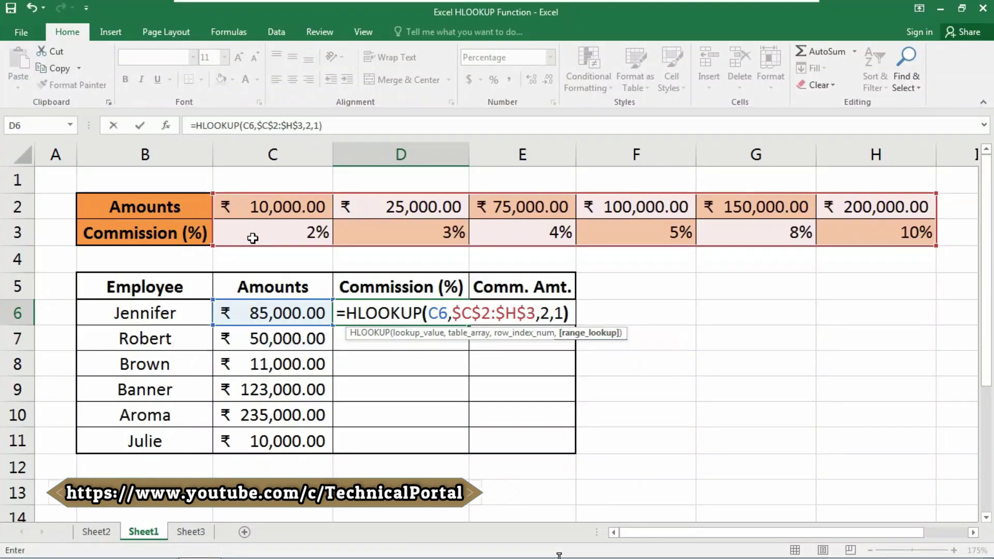
{"action": "key", "text": "ctrl+Return"}
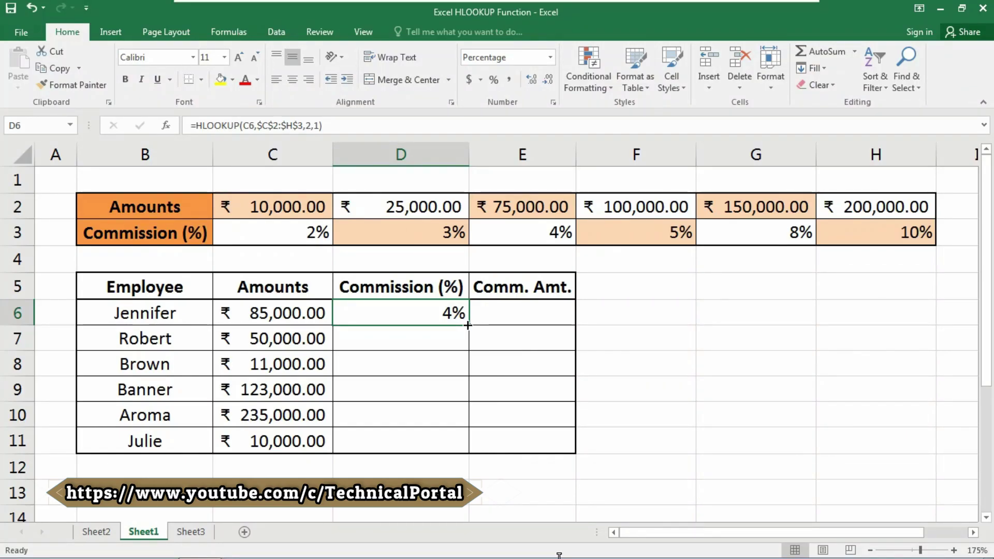
Copy the D6 HLOOKUP down to D11, giving 3%, 2%, 5%, 10% and 2%
{"action": "left_click_drag", "start_coordinate": [440, 319], "coordinate": [430, 437]}
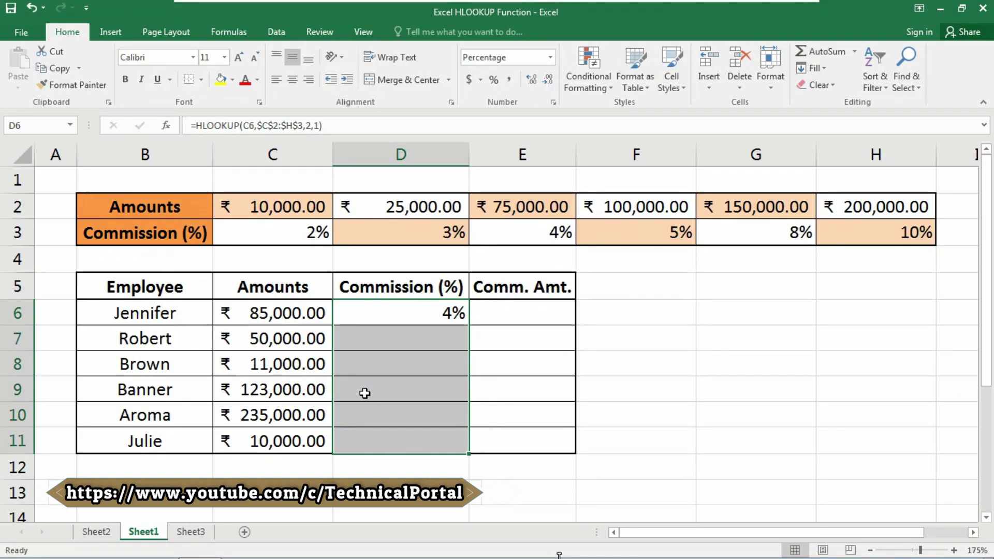
{"action": "key", "text": "ctrl+d"}
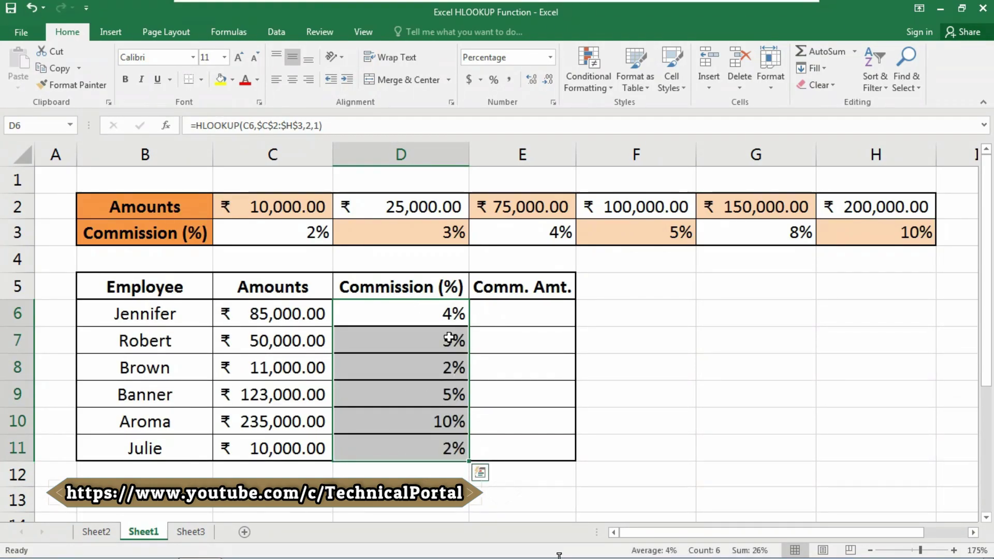
{"action": "left_click", "coordinate": [444, 416]}
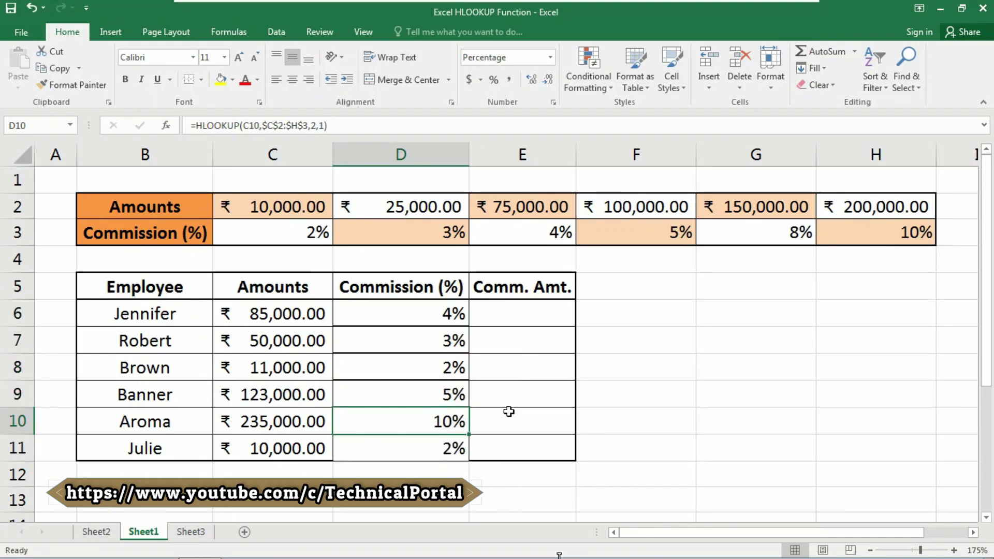
{"action": "left_click", "coordinate": [520, 312]}
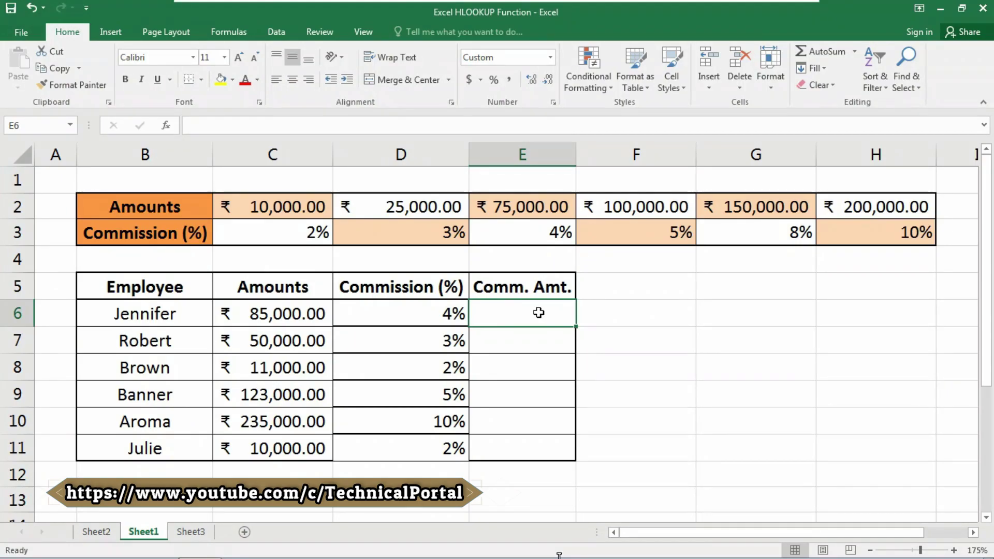
Enter =C6*D6 in E6 and fill it to E11, giving ₹ 3,400.00 down to ₹ 200.00
{"action": "type", "text": "="}
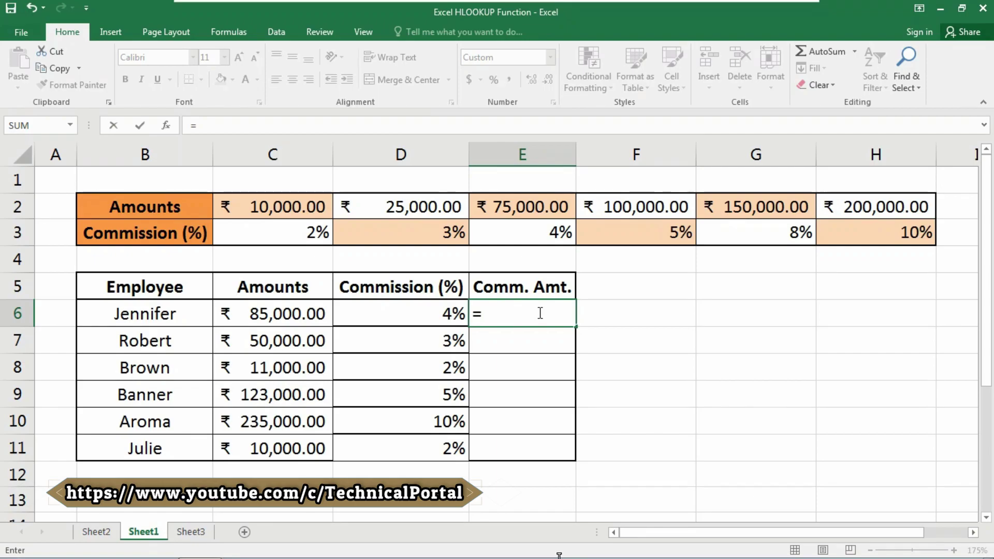
{"action": "key", "text": "Left"}
{"action": "key", "text": "Left"}
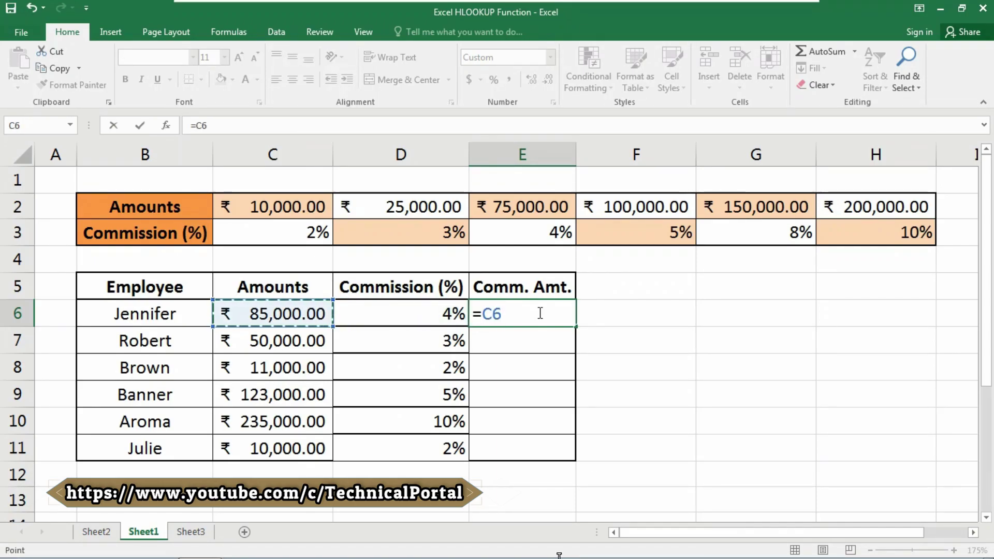
{"action": "type", "text": "*"}
{"action": "key", "text": "Left"}
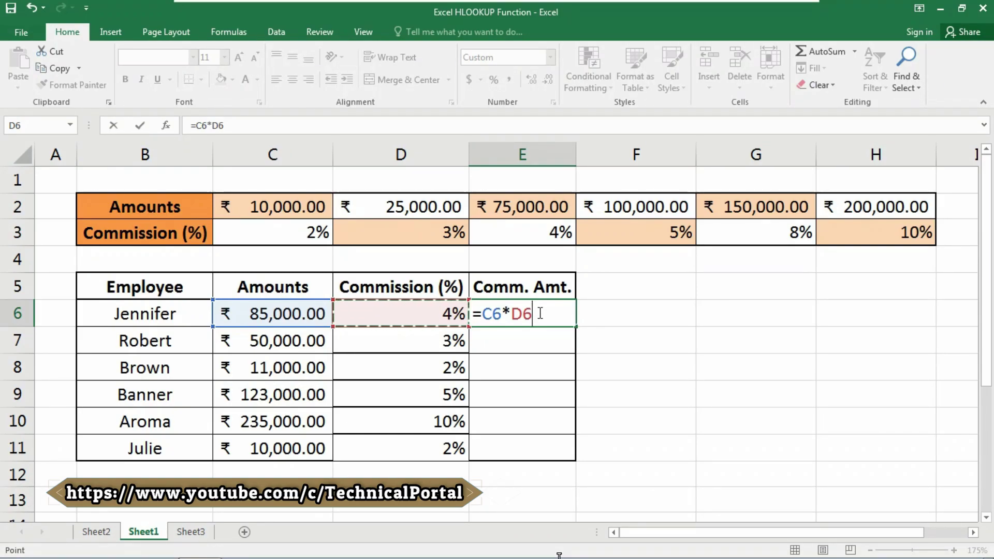
{"action": "key", "text": "ctrl+Return"}
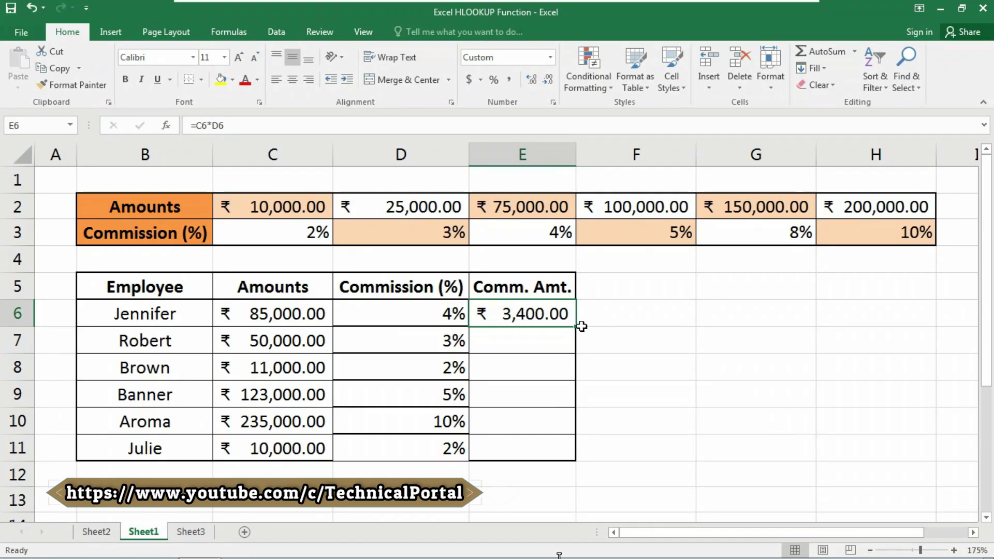
{"action": "left_click_drag", "start_coordinate": [515, 313], "coordinate": [515, 443]}
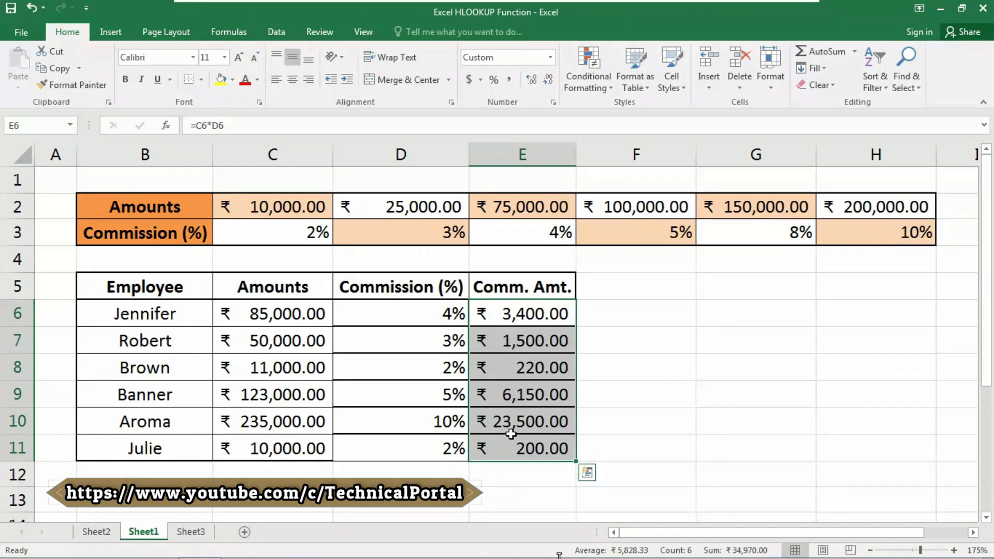
{"action": "left_click", "coordinate": [642, 313]}
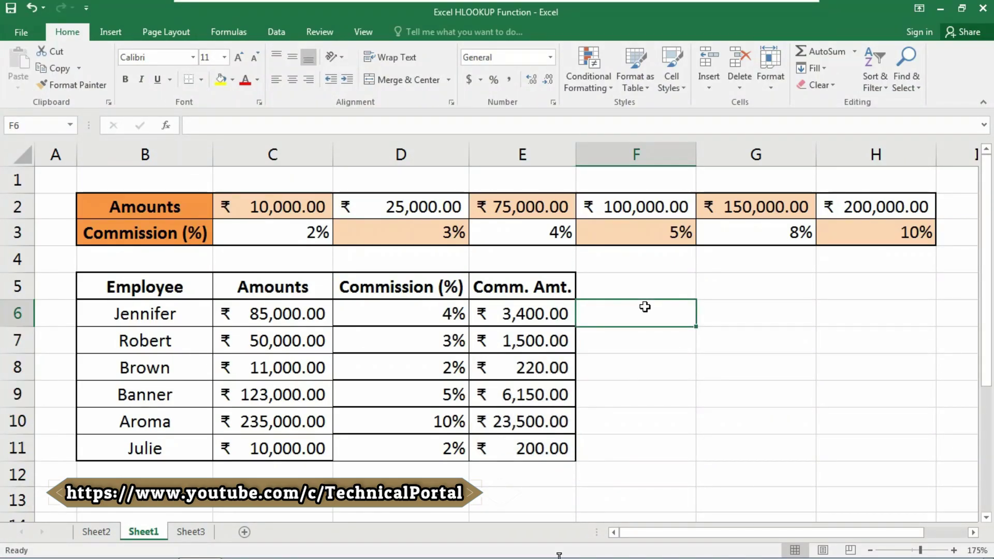
{"action": "type", "text": "=hloo"}
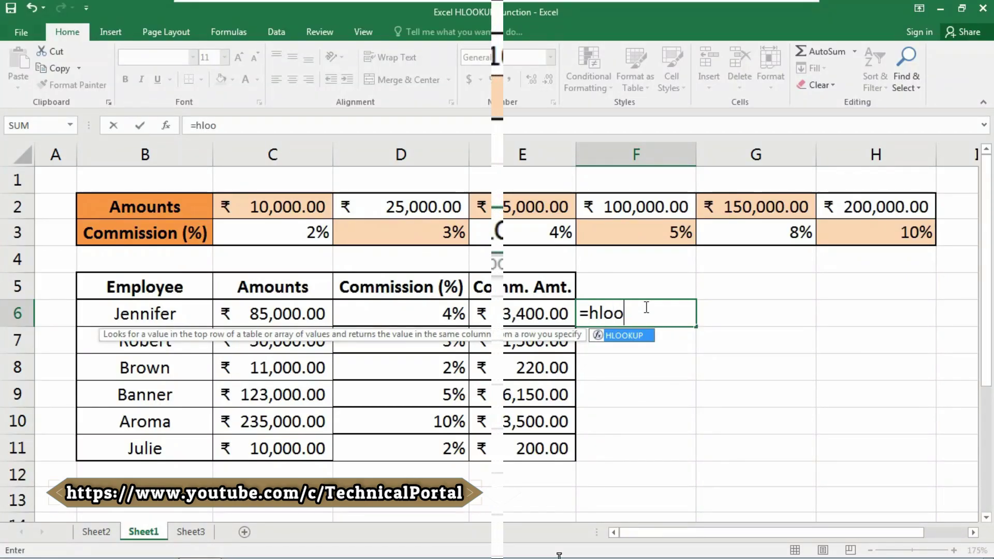
{"action": "key", "text": "Tab"}
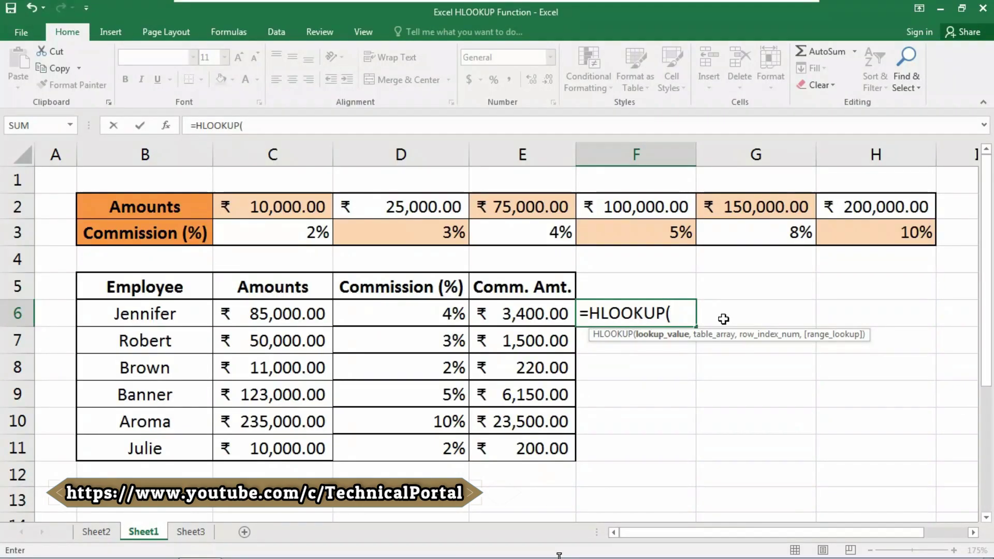
{"action": "key", "text": "Escape"}
{"action": "key", "text": "Down"}
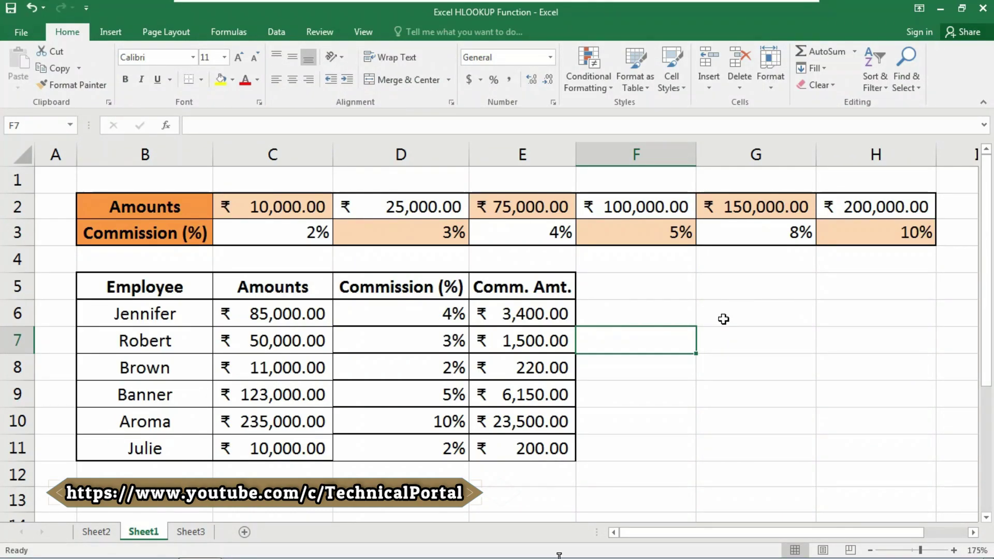
{"action": "double_click", "coordinate": [435, 308]}
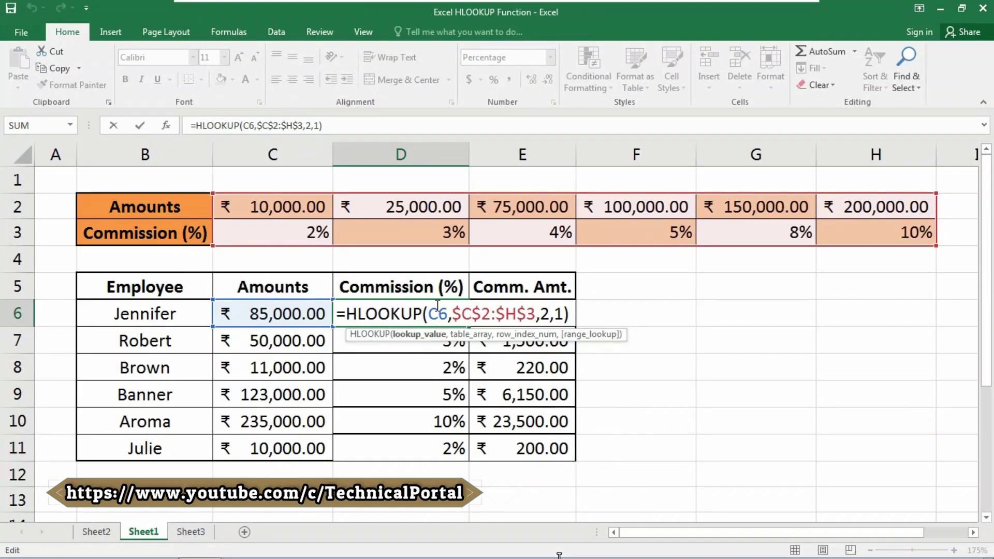
{"action": "key", "text": "Return"}
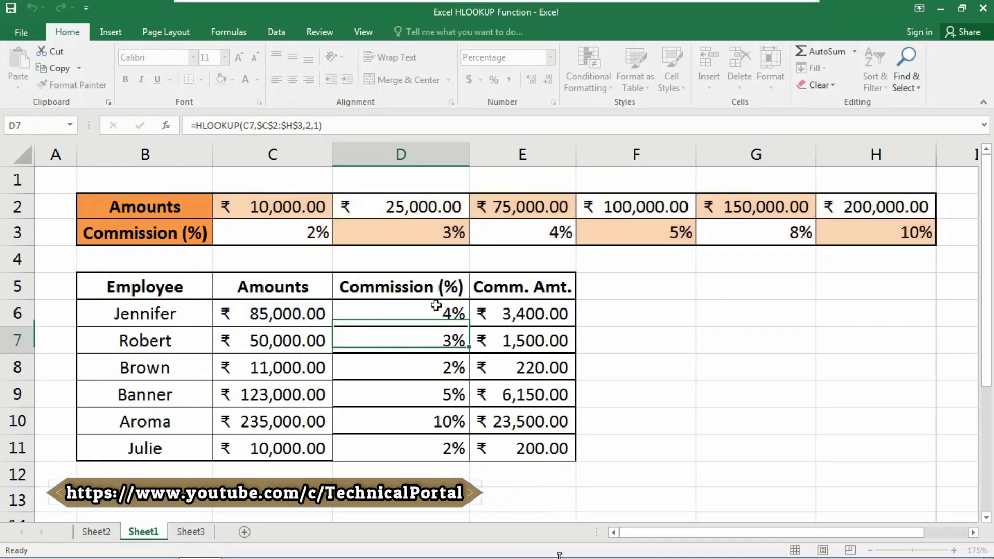